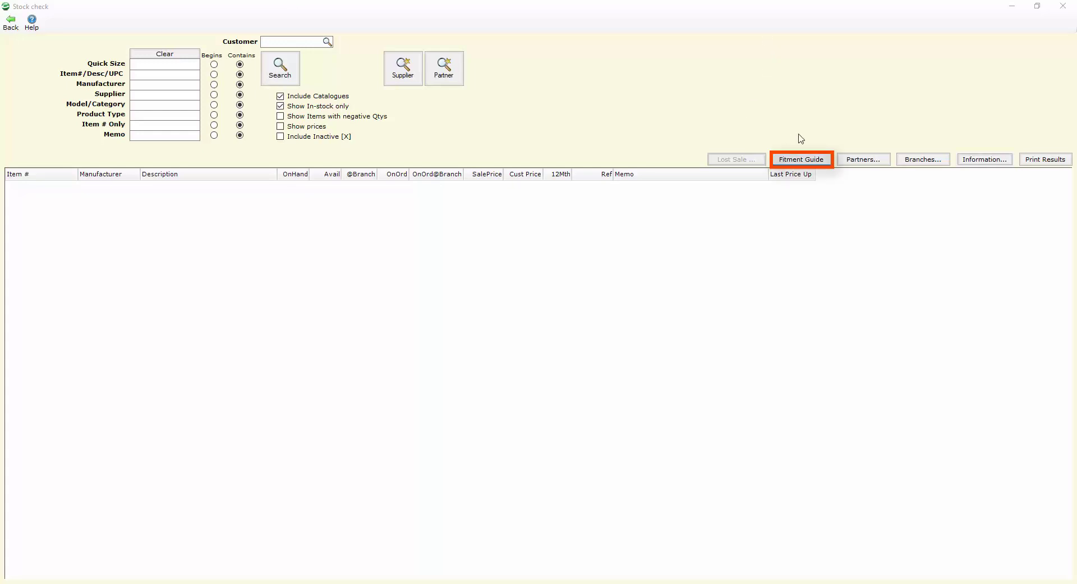
Step: Search the fitment guide for '1996 holden commodore' vehicle variants
{"action": "left_click", "coordinate": [800, 161]}
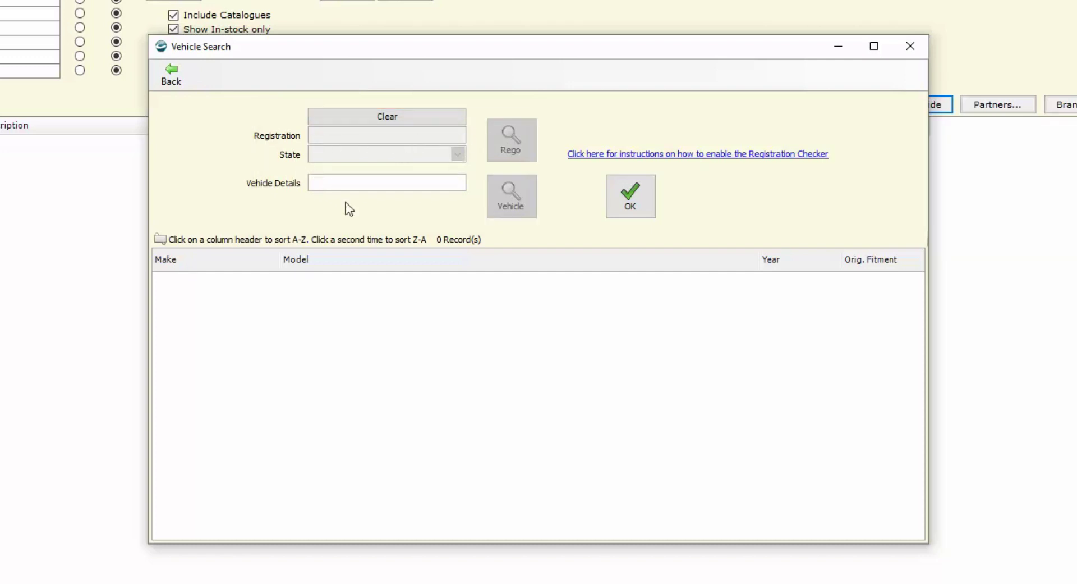
{"action": "type", "text": "1"}
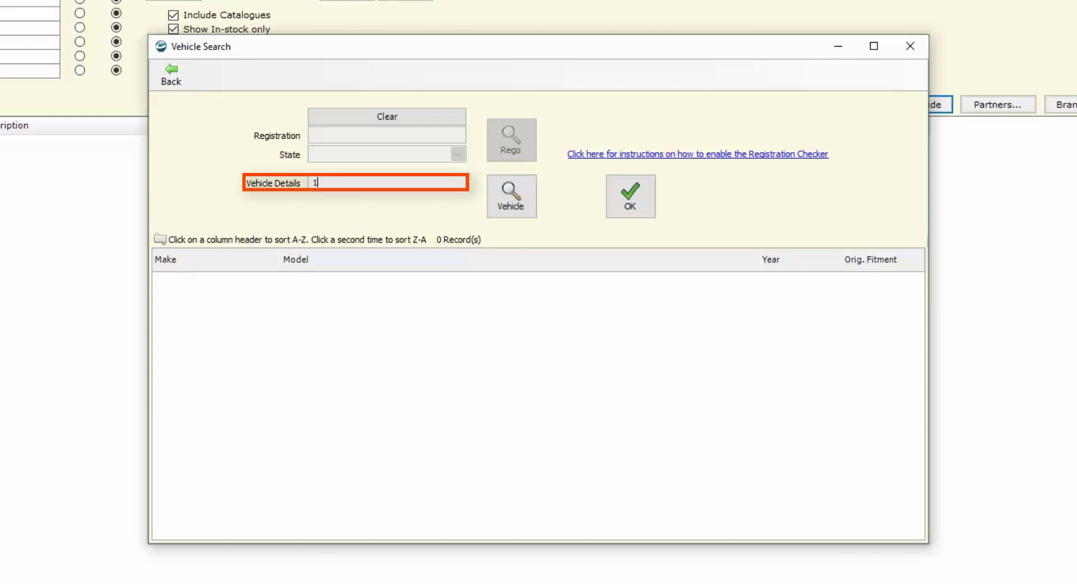
{"action": "type", "text": "996 holde"}
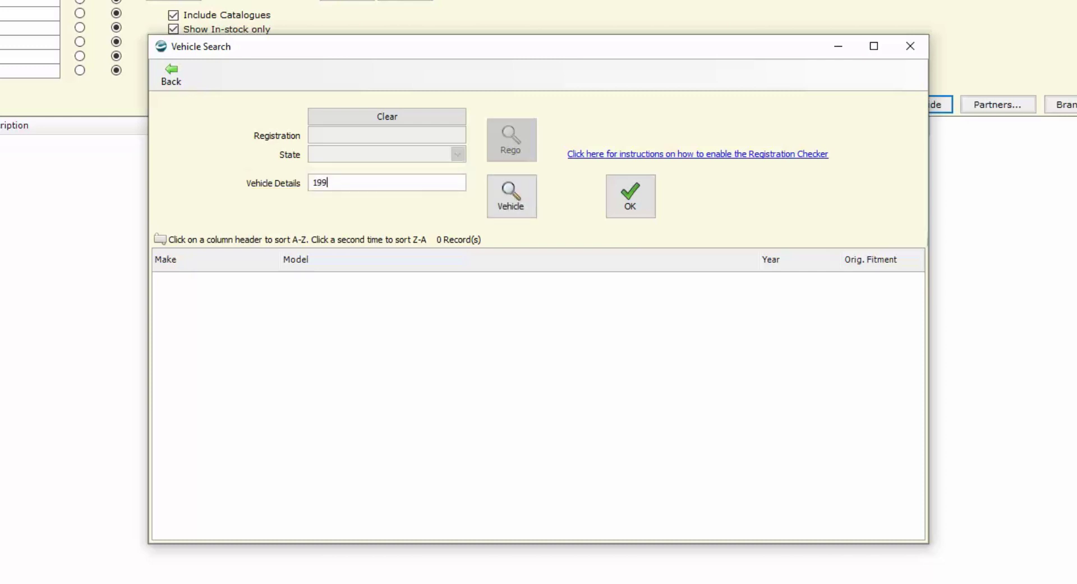
{"action": "type", "text": "n commodore"}
{"action": "key", "text": "Return"}
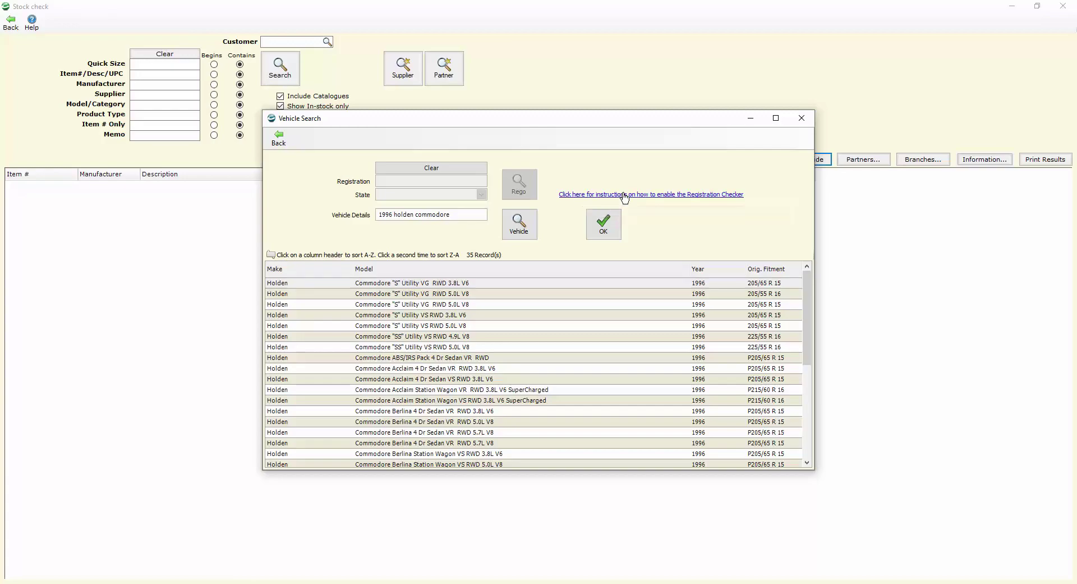
Step: Read the help page on enabling the Registration Checker, then go back to Stock check
{"action": "left_click", "coordinate": [625, 198]}
{"action": "scroll", "coordinate": [386, 211], "scroll_direction": "down", "scroll_amount": 3}
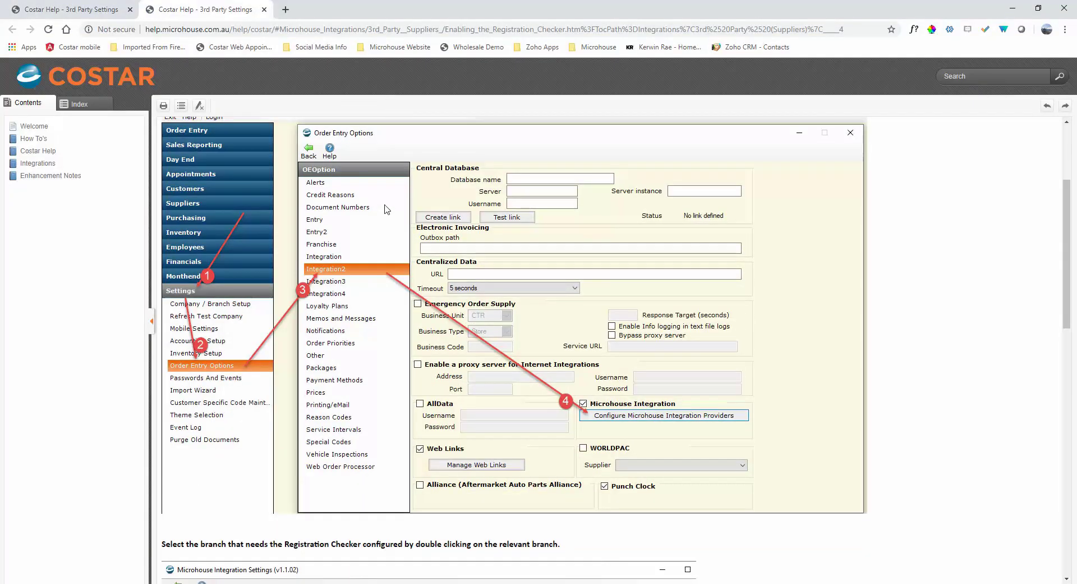
{"action": "scroll", "coordinate": [386, 212], "scroll_direction": "up", "scroll_amount": 2}
{"action": "scroll", "coordinate": [388, 208], "scroll_direction": "down", "scroll_amount": 4}
{"action": "scroll", "coordinate": [386, 209], "scroll_direction": "down", "scroll_amount": 2}
{"action": "key", "text": "alt+Tab"}
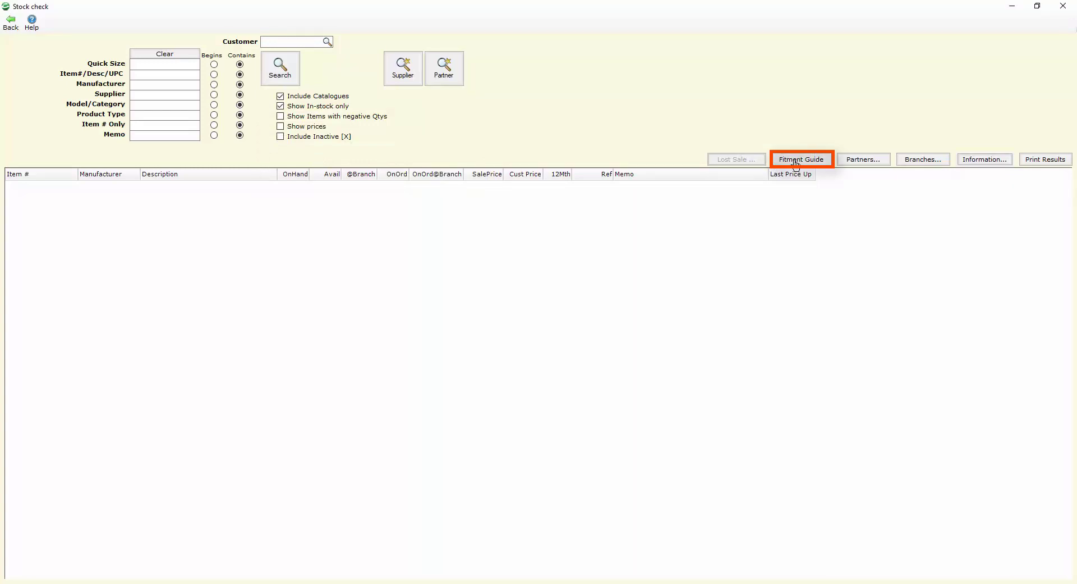
Step: Look up the vehicle by its Queensland registration, identifying a 2011 Ford Fiesta
{"action": "left_click", "coordinate": [796, 161]}
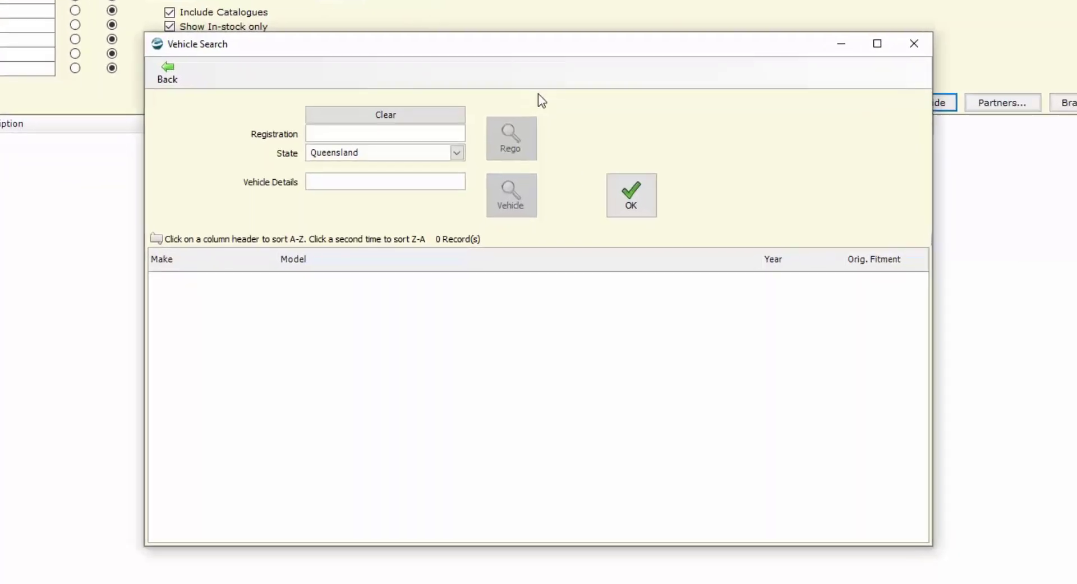
{"action": "type", "text": "744SGM"}
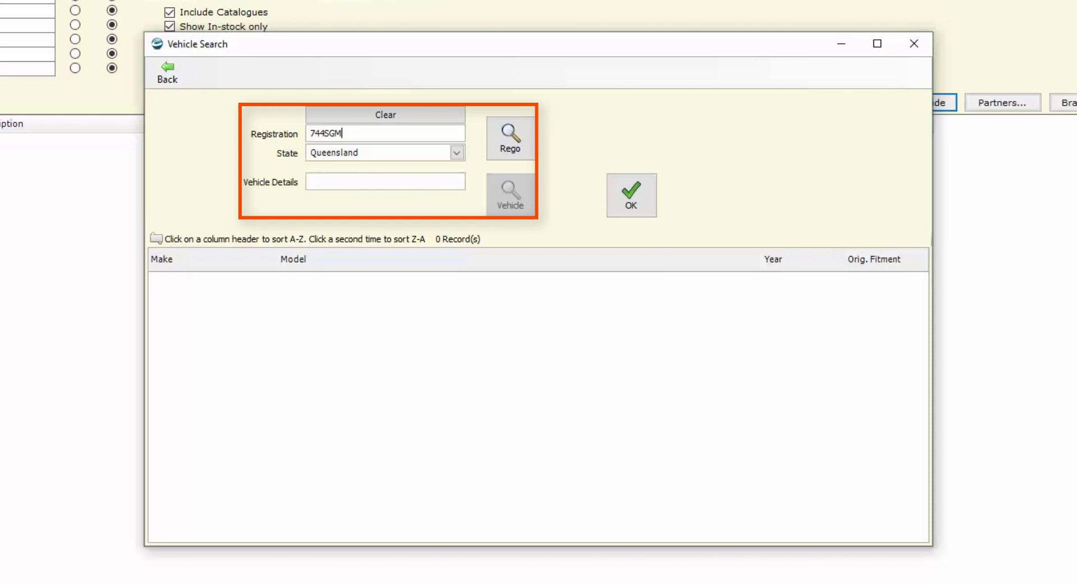
{"action": "left_click", "coordinate": [457, 153]}
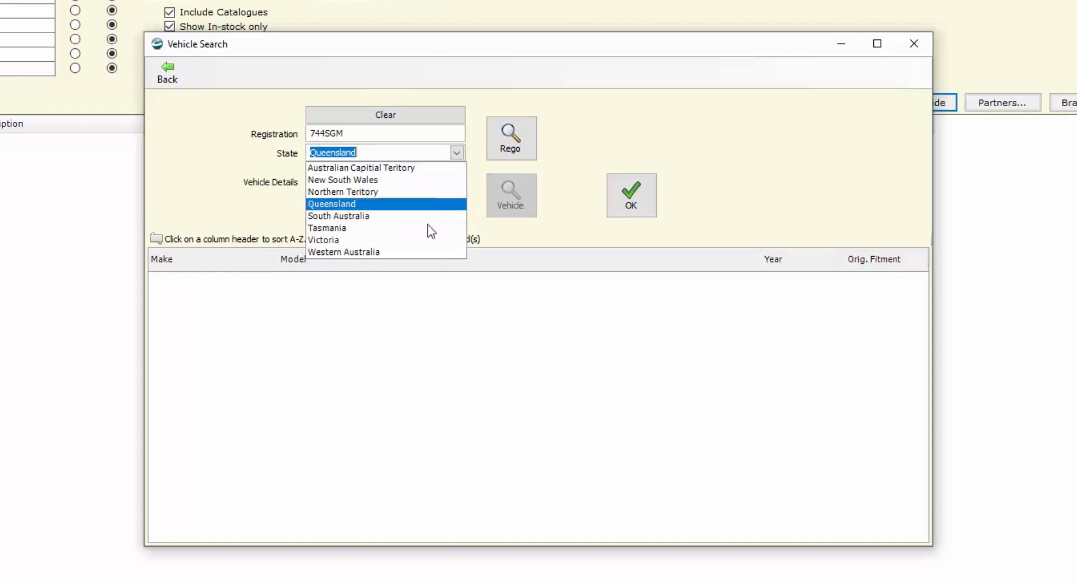
{"action": "left_click", "coordinate": [458, 153]}
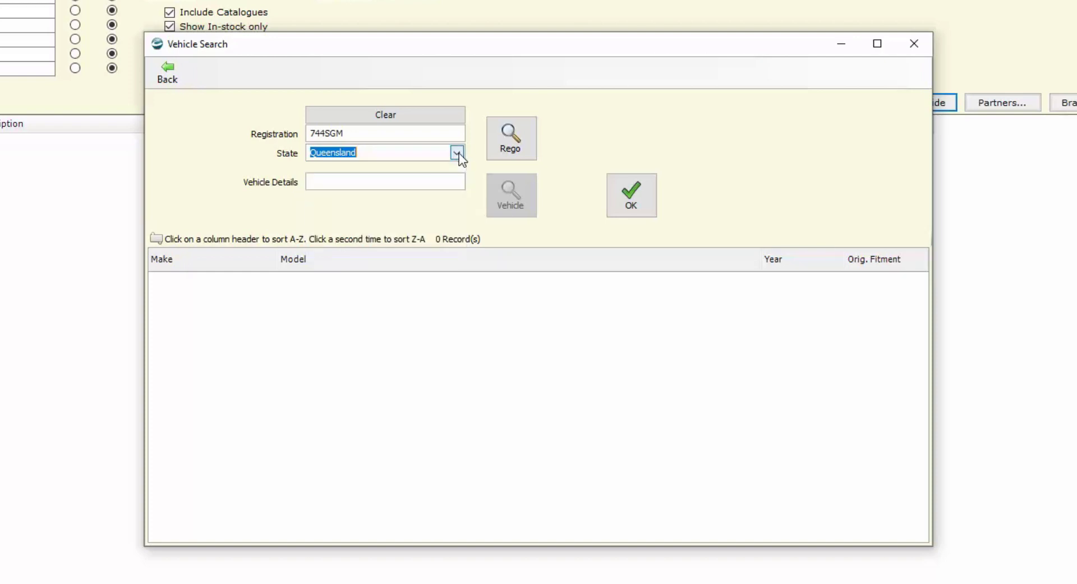
{"action": "left_click", "coordinate": [510, 136]}
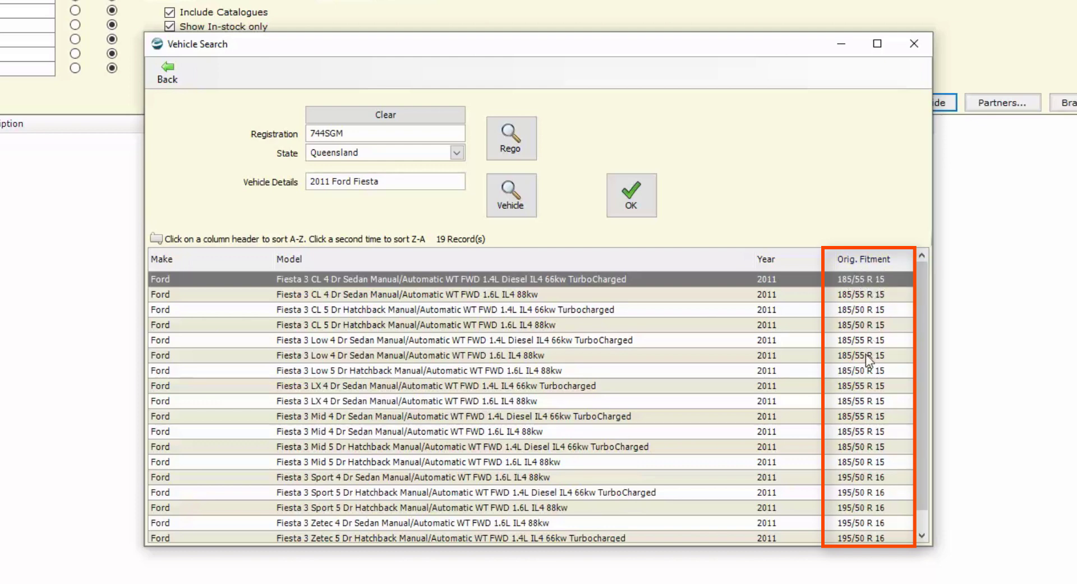
Step: Append 'zetec' to the vehicle details and search again for Zetec models
{"action": "left_click", "coordinate": [408, 181]}
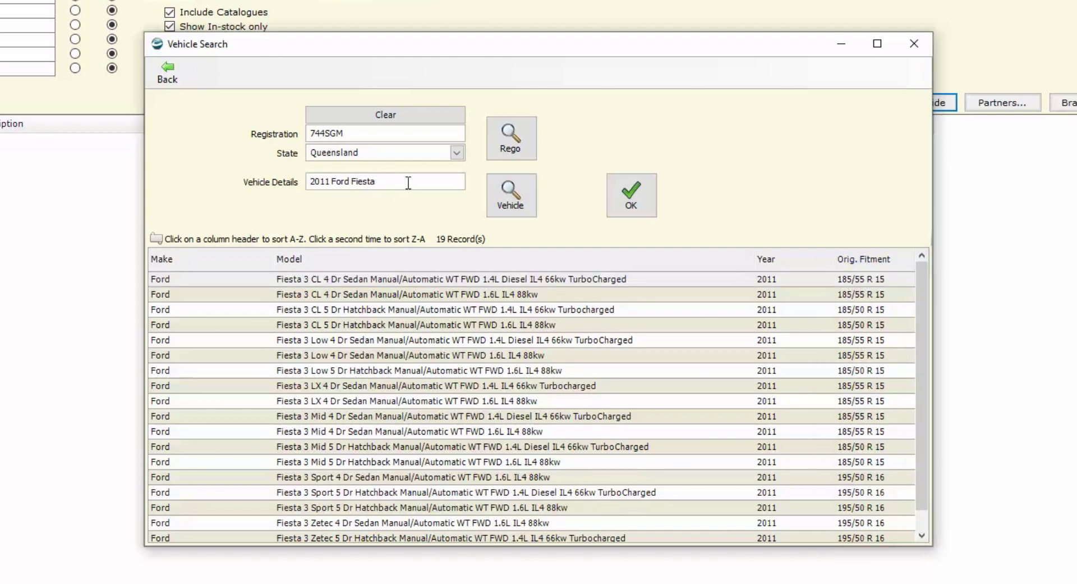
{"action": "type", "text": "zetec"}
{"action": "left_click", "coordinate": [510, 194]}
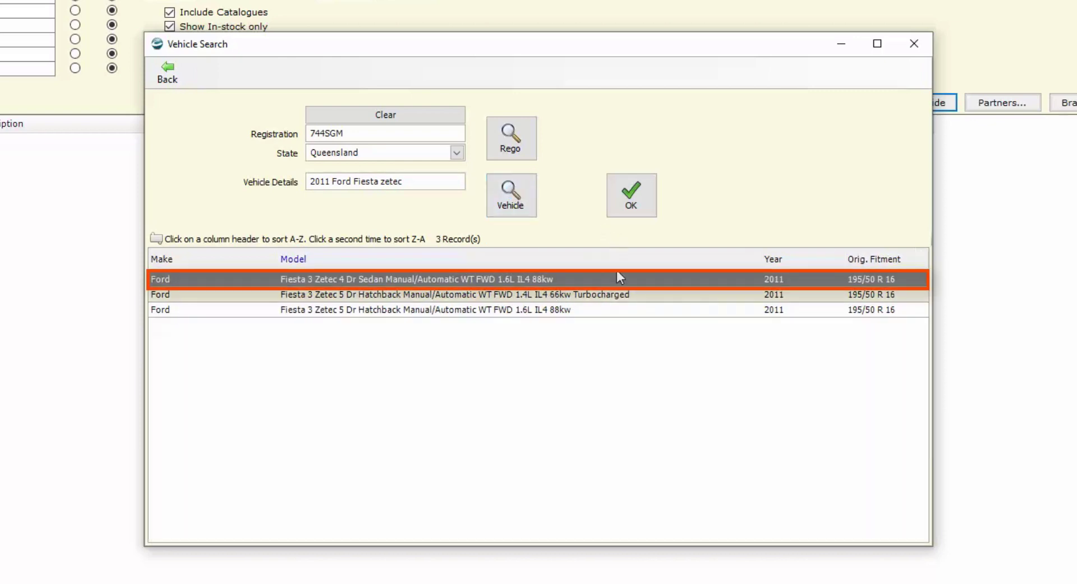
Step: Check the Fiesta Zetec sedan's 195/50 R 16 and 205/40 R 17 fitments, then stock-search 195/50 R 16
{"action": "double_click", "coordinate": [590, 279]}
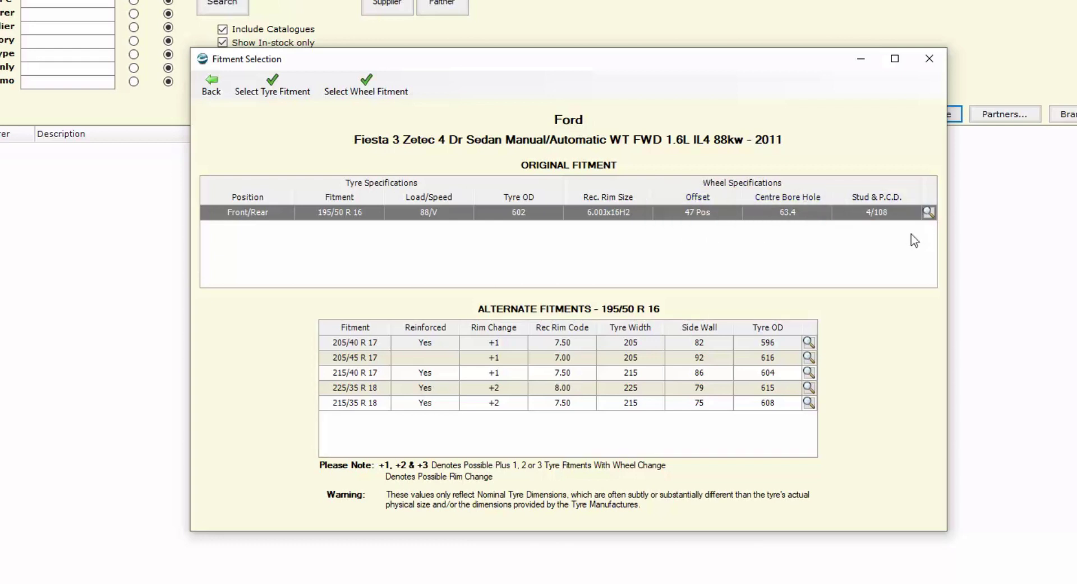
{"action": "left_click", "coordinate": [929, 212]}
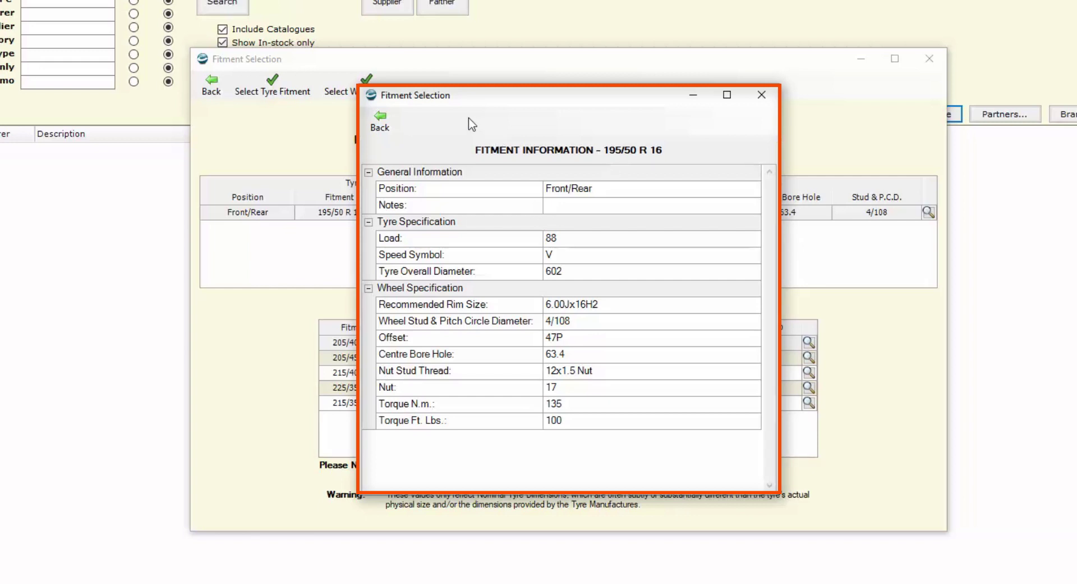
{"action": "left_click", "coordinate": [380, 124]}
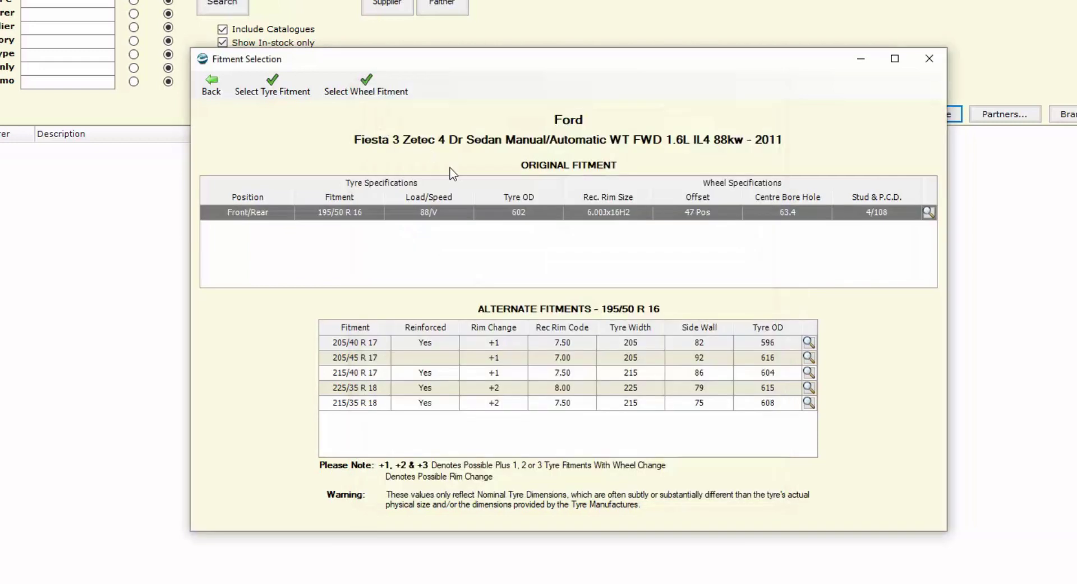
{"action": "left_click", "coordinate": [352, 344]}
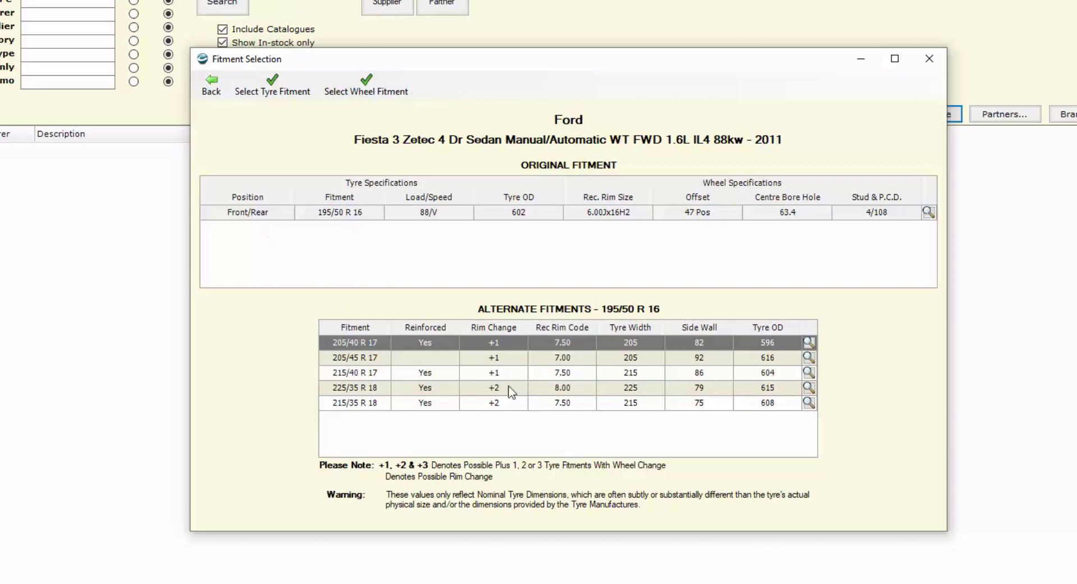
{"action": "double_click", "coordinate": [374, 215]}
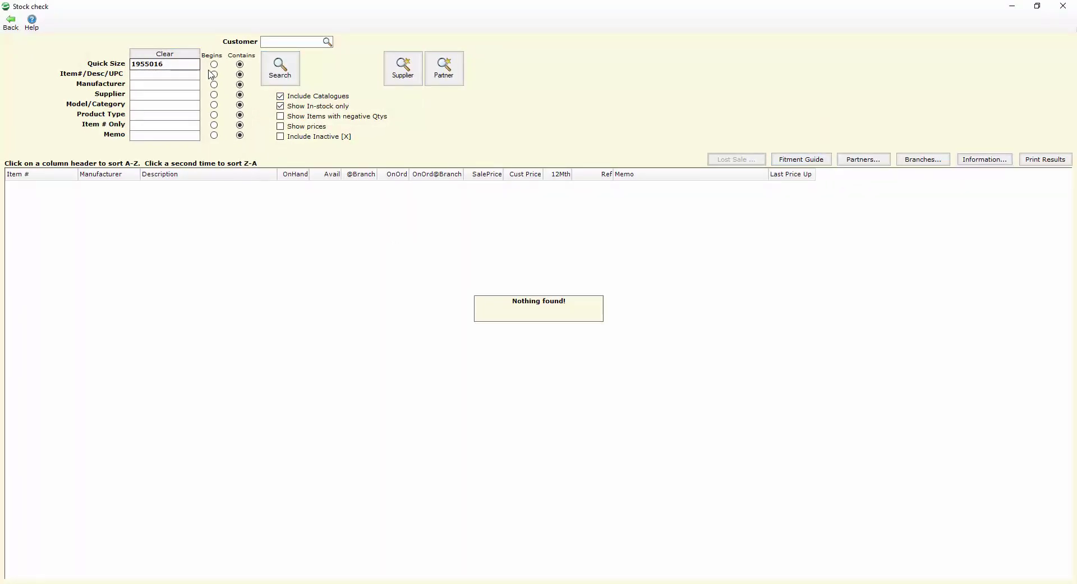
Step: Turn off the in-stock-only filter and rerun the 1955016 tyre search
{"action": "left_click", "coordinate": [316, 109]}
{"action": "left_click", "coordinate": [290, 78]}
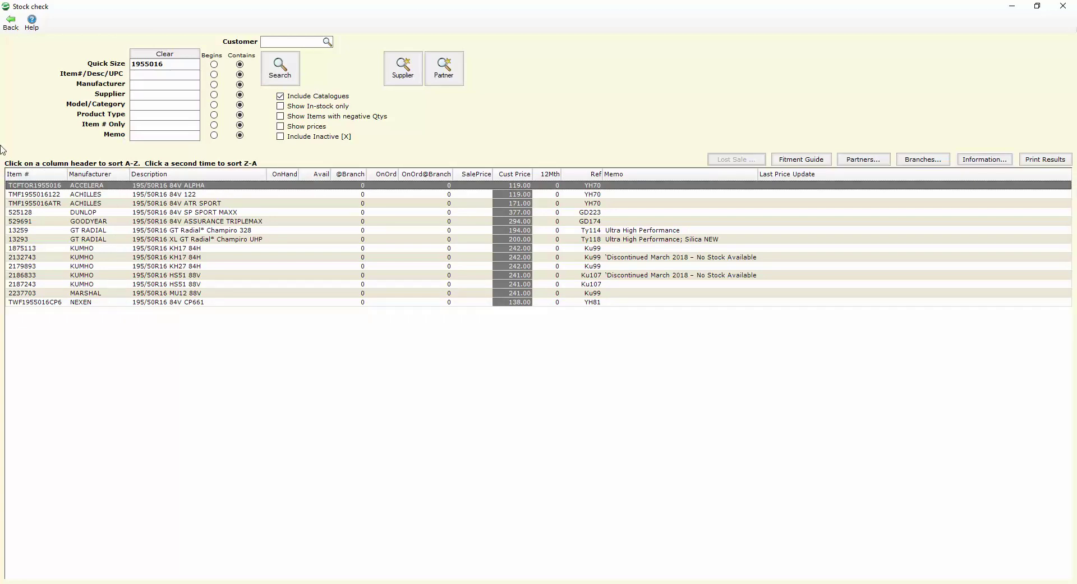
Step: Close the stock check results and create a new repair order from the work-in-progress list
{"action": "left_click", "coordinate": [1012, 6]}
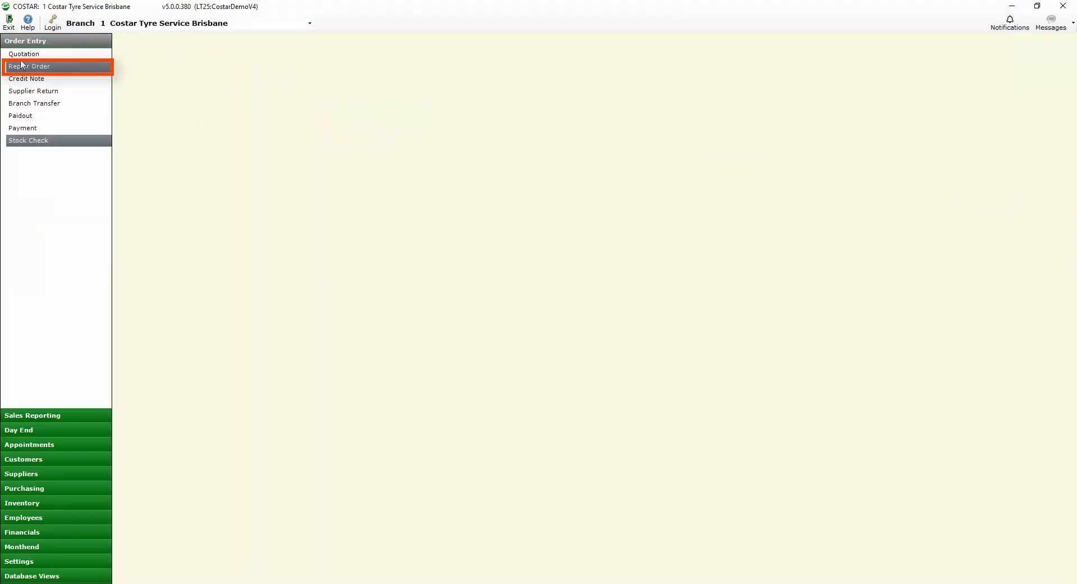
{"action": "left_click", "coordinate": [57, 66]}
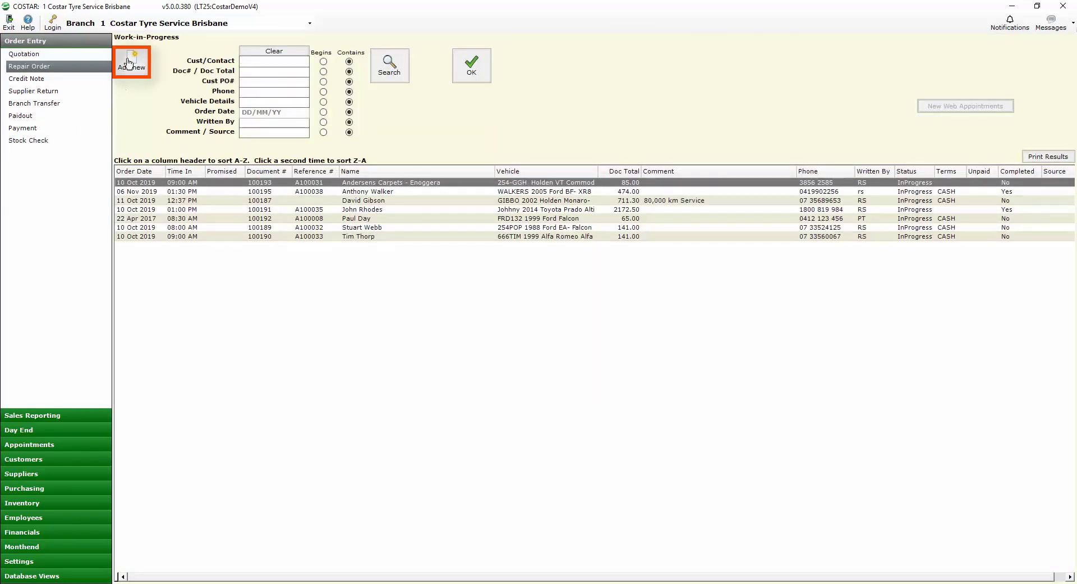
{"action": "left_click", "coordinate": [129, 63]}
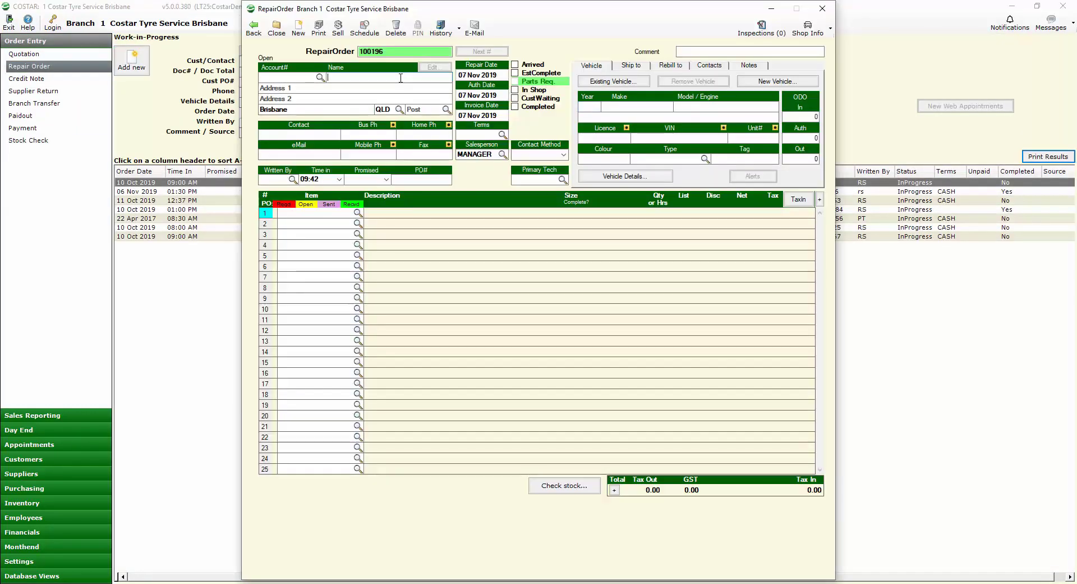
Step: Enter the customer's name, mobile number and writer RS, then bring up the vehicle search
{"action": "type", "text": "J"}
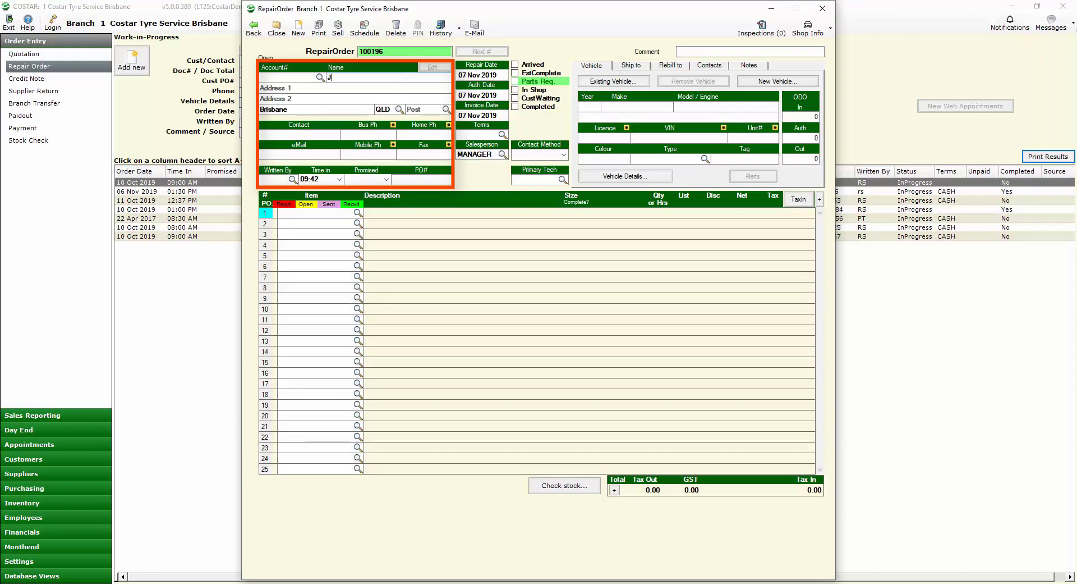
{"action": "type", "text": "oe Bloggs"}
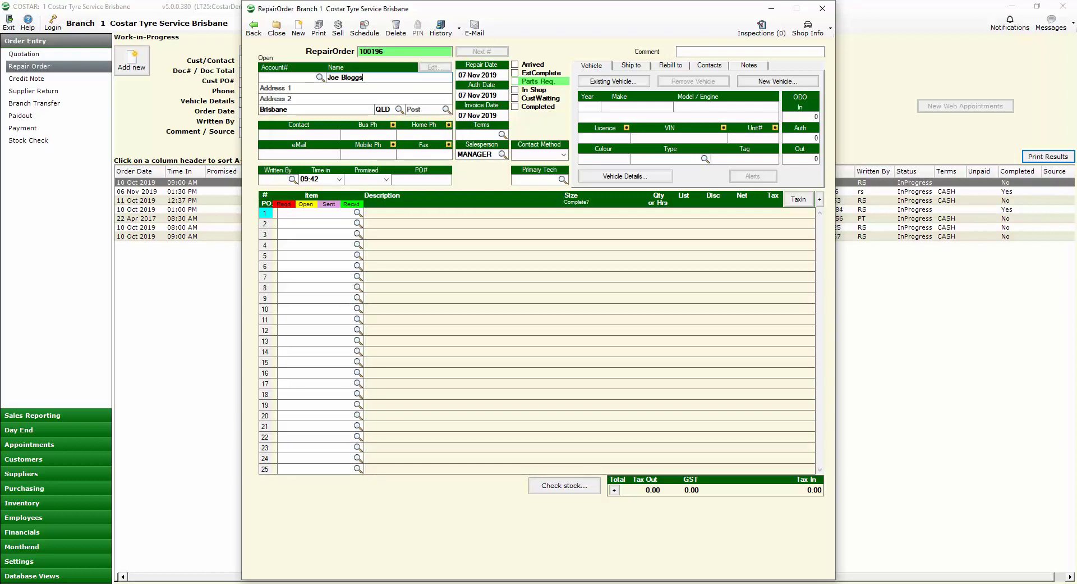
{"action": "left_click", "coordinate": [368, 154]}
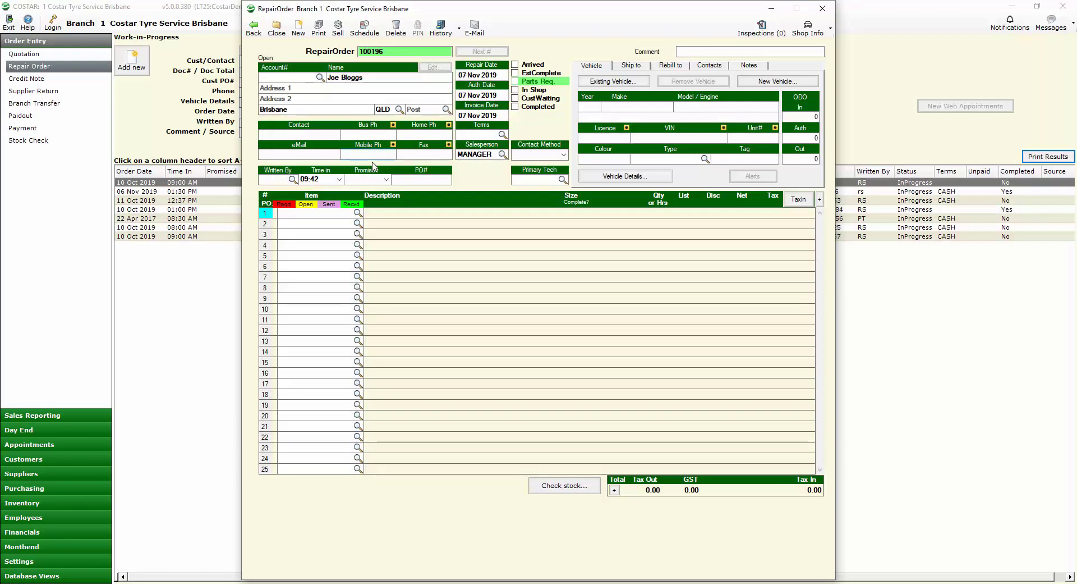
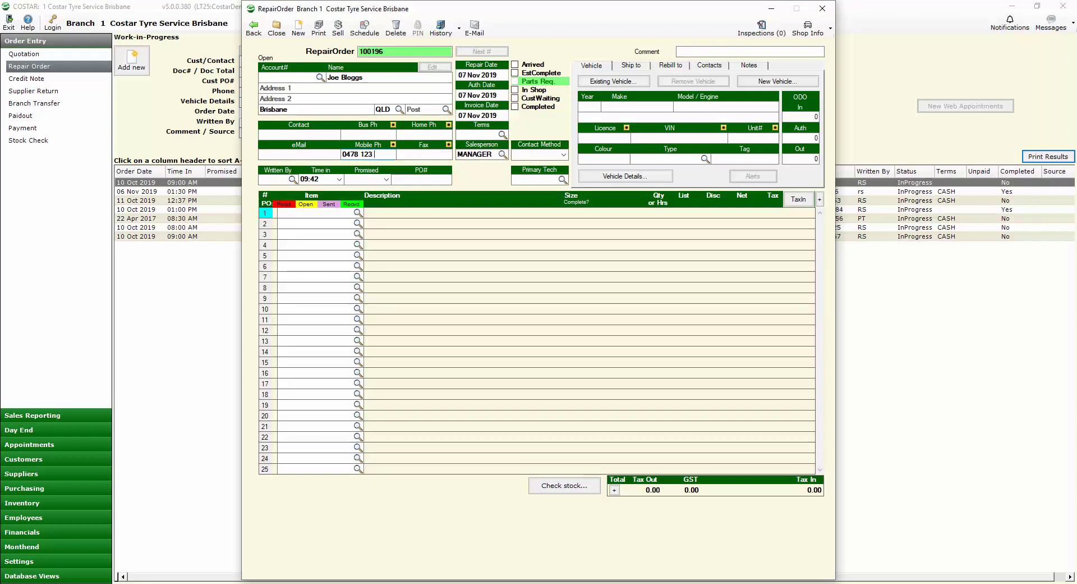
{"action": "left_click", "coordinate": [275, 179]}
{"action": "type", "text": "RS"}
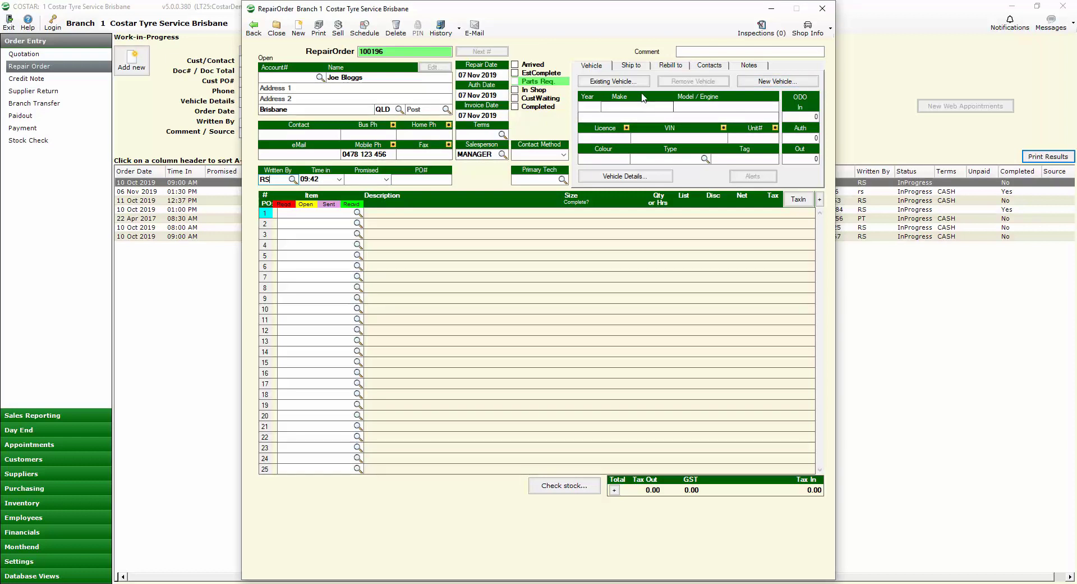
{"action": "left_click", "coordinate": [779, 83]}
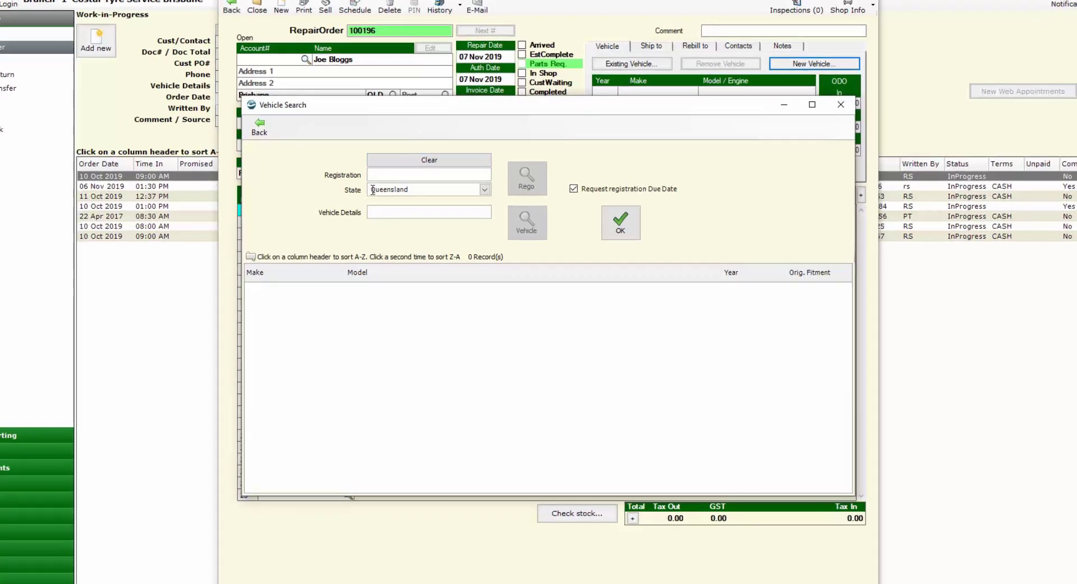
Step: Check the customer's registration and attach the 2015 Toyota Landcruiser GXL Station Wagon
{"action": "type", "text": "993YTQ"}
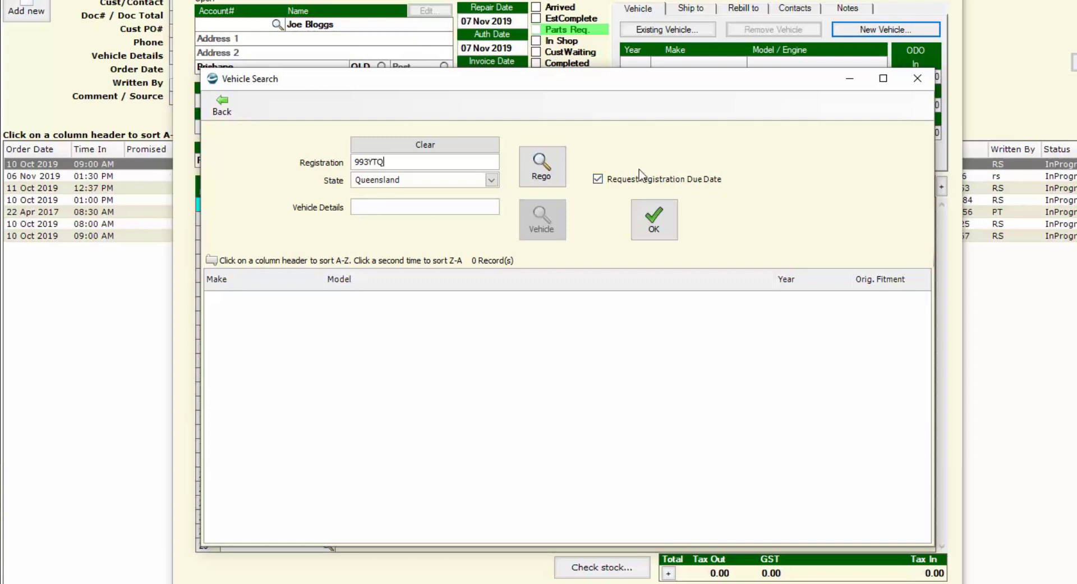
{"action": "left_click", "coordinate": [544, 165]}
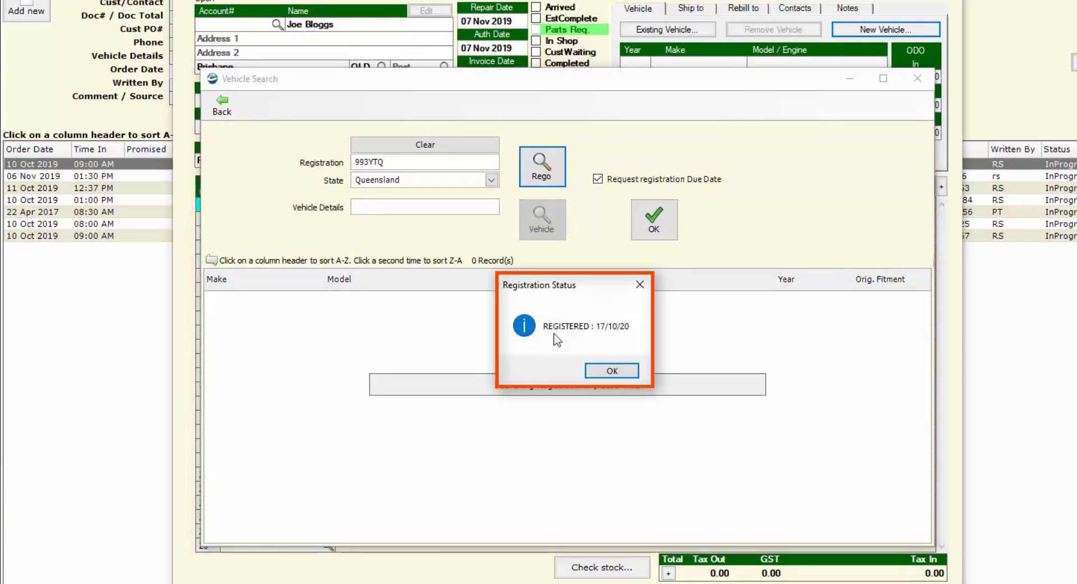
{"action": "left_click", "coordinate": [611, 369]}
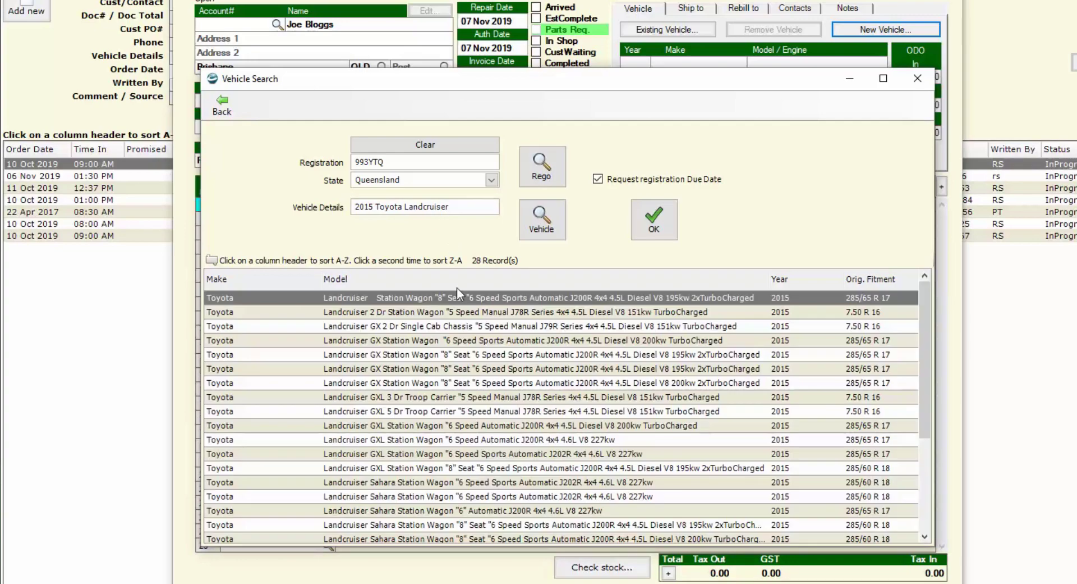
{"action": "double_click", "coordinate": [540, 425]}
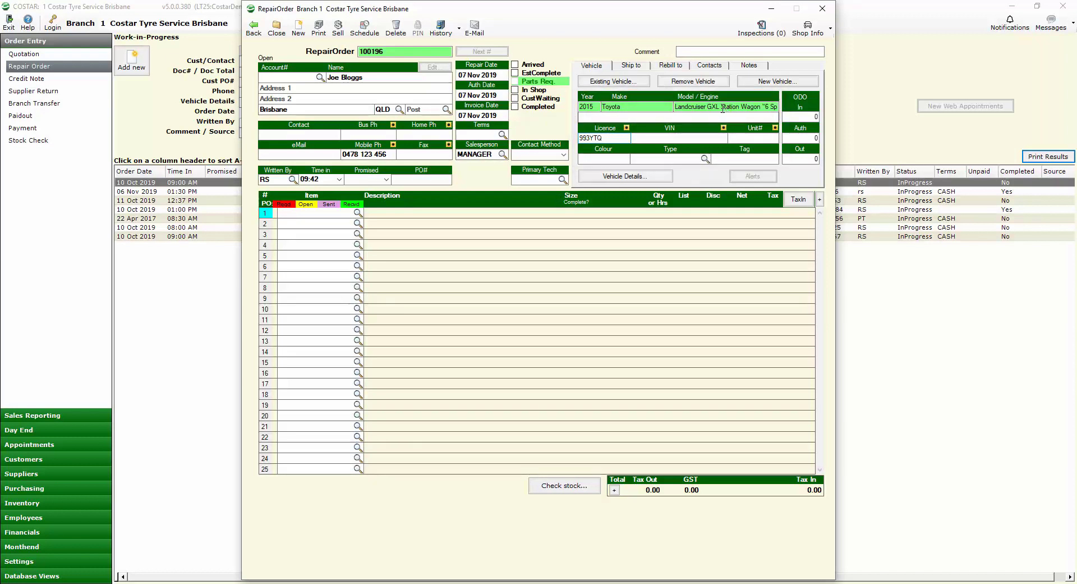
{"action": "left_click", "coordinate": [634, 178]}
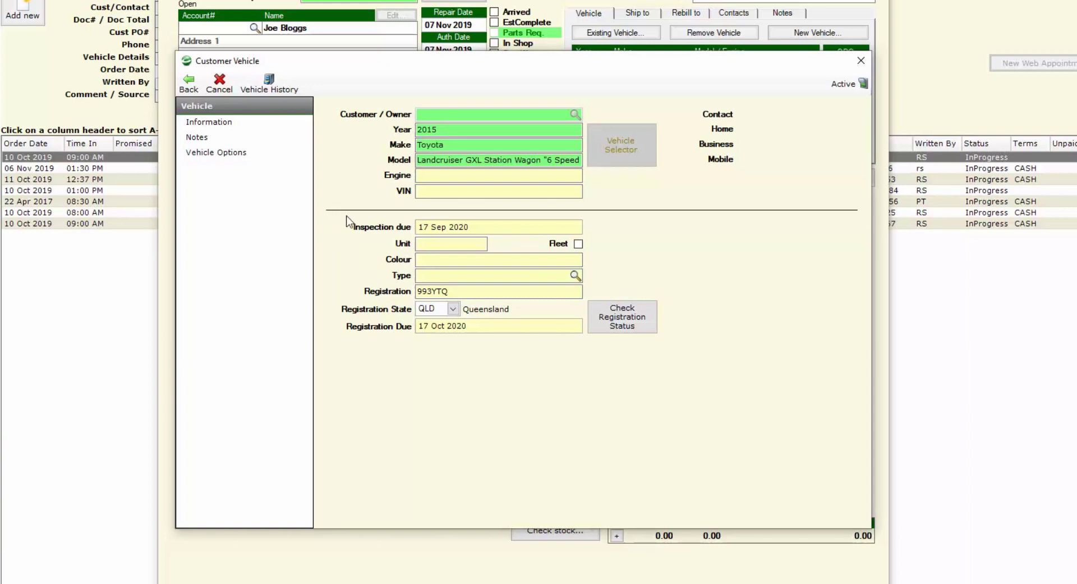
{"action": "left_click", "coordinate": [200, 90]}
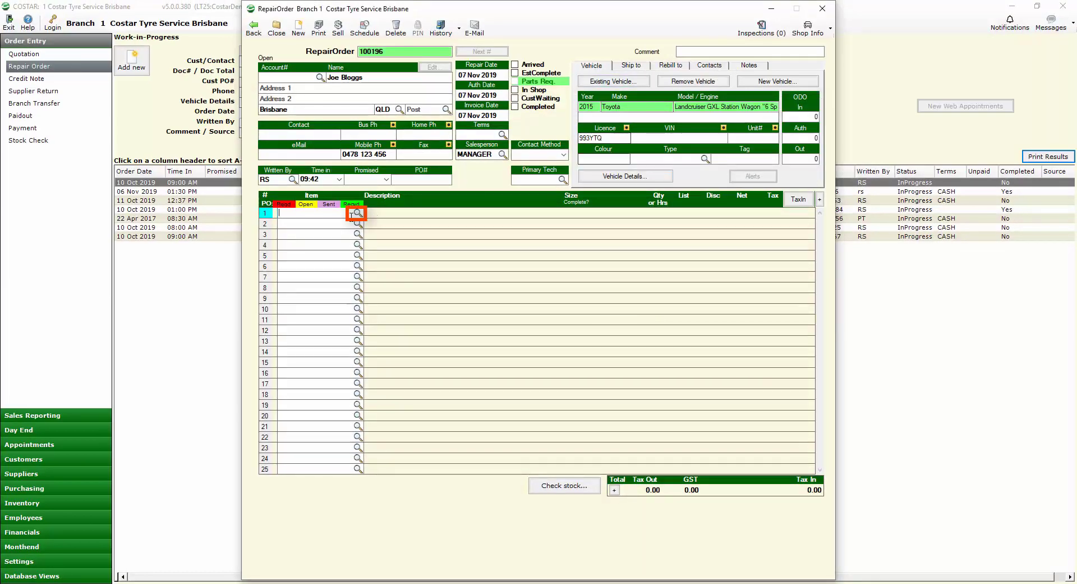
Step: Add the Cooper LT285/65R17 tyre to line 1 via the fitment guide's 285/65 R17 size
{"action": "left_click", "coordinate": [357, 212]}
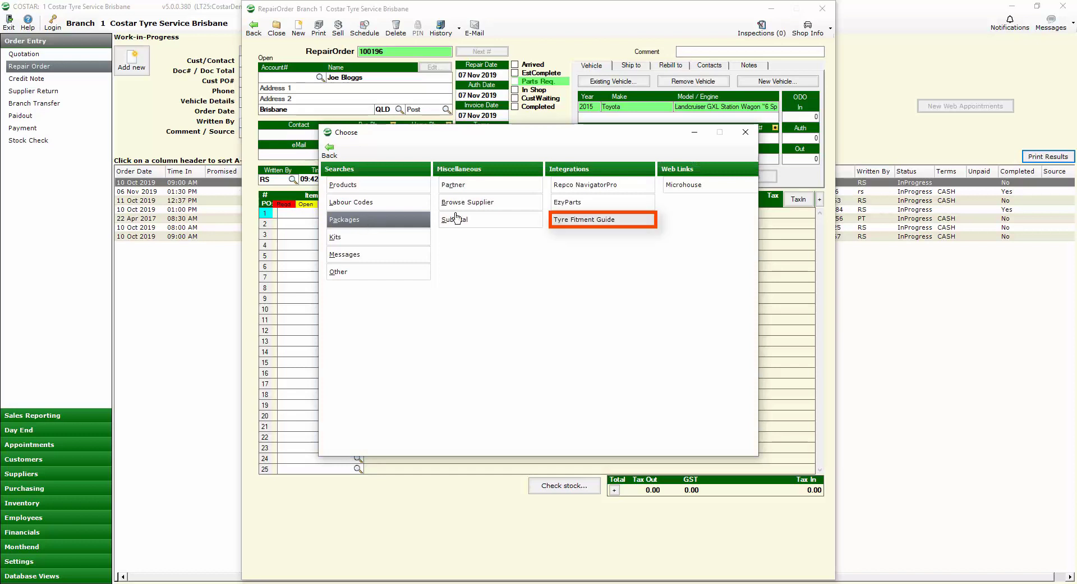
{"action": "left_click", "coordinate": [595, 220]}
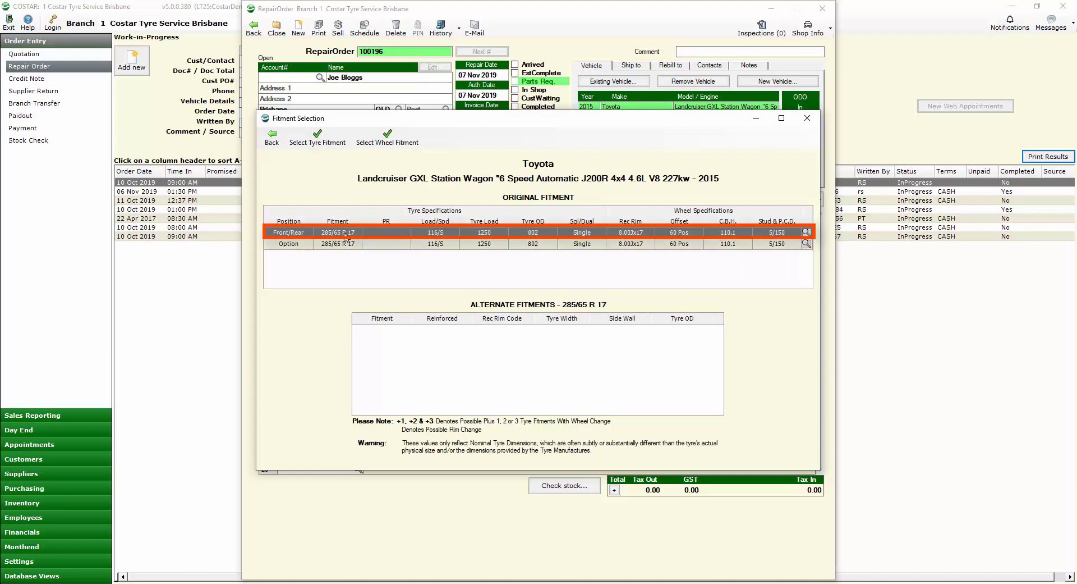
{"action": "left_click", "coordinate": [317, 137]}
{"action": "left_click", "coordinate": [281, 76]}
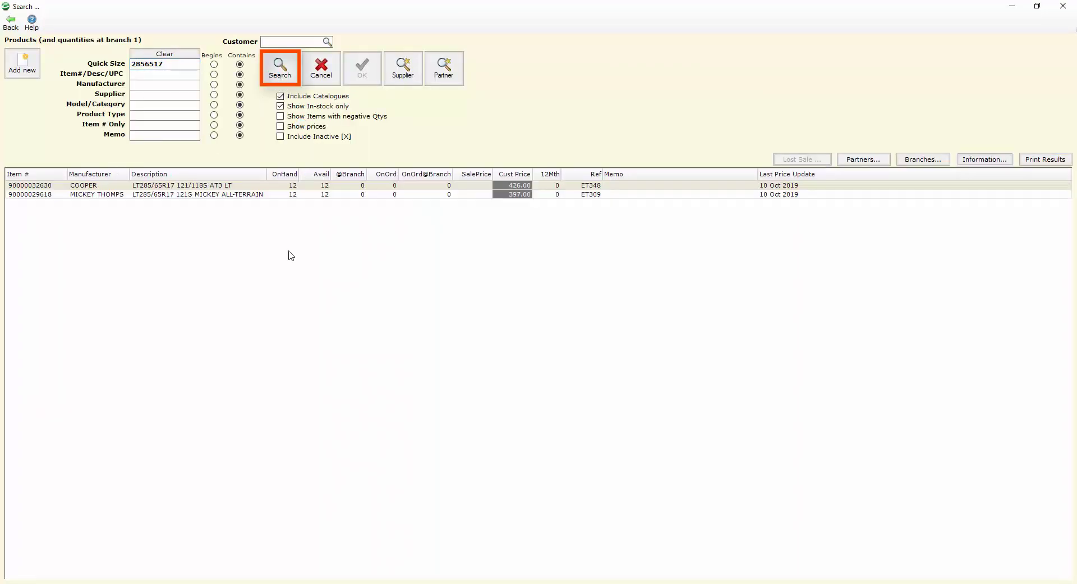
{"action": "double_click", "coordinate": [95, 186]}
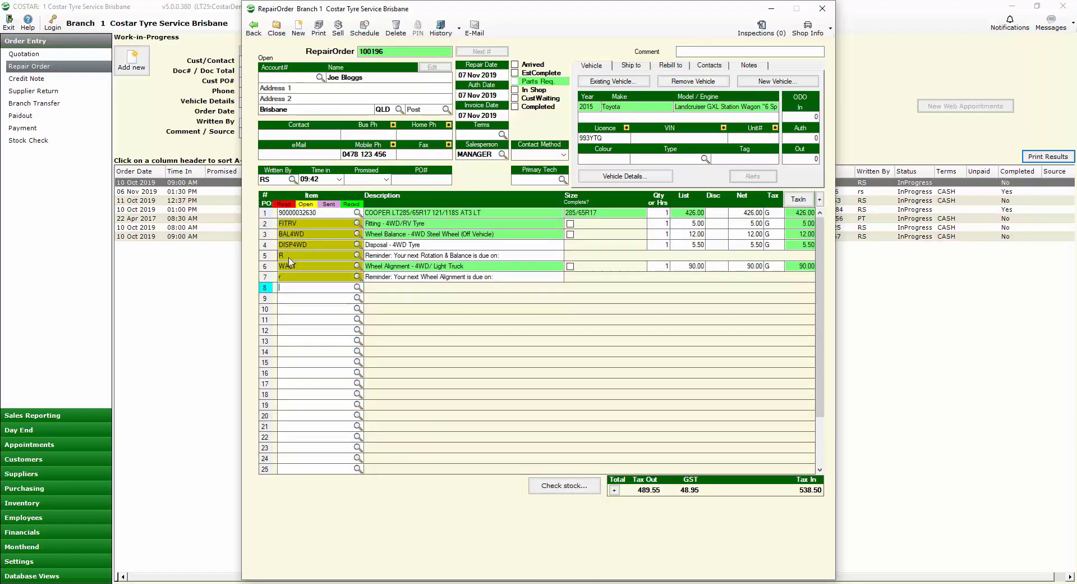